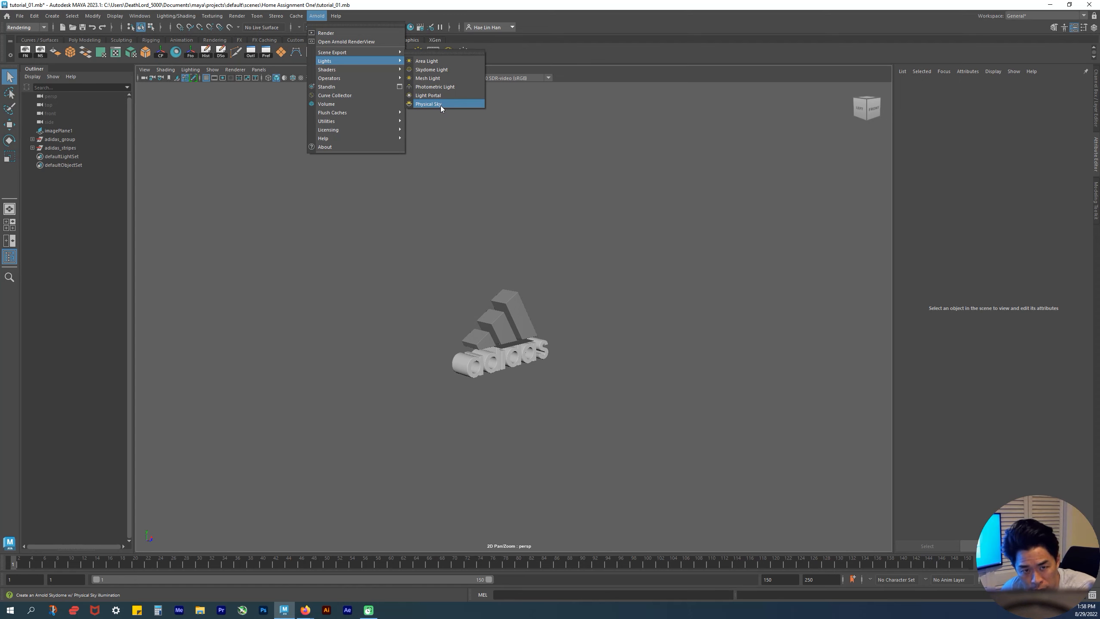
- Add an Arnold Physical Sky light to the scene and frame the adidas logo from the front
click(440, 105)
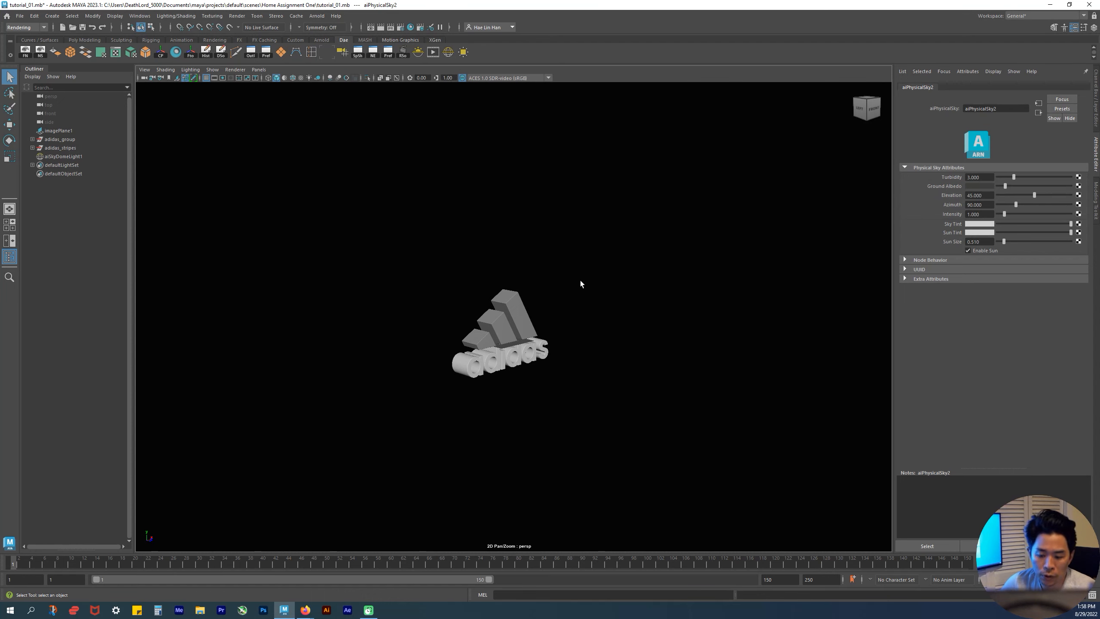
alt+right_drag(694, 349, 378, 310)
alt+drag(378, 309, 431, 326)
mouse_move(431, 326)
alt+right_down()
mouse_move(675, 341)
mouse_move(427, 316)
mouse_move(597, 346)
mouse_move(446, 319)
alt+right_up()
alt+middle_drag(446, 320, 446, 254)
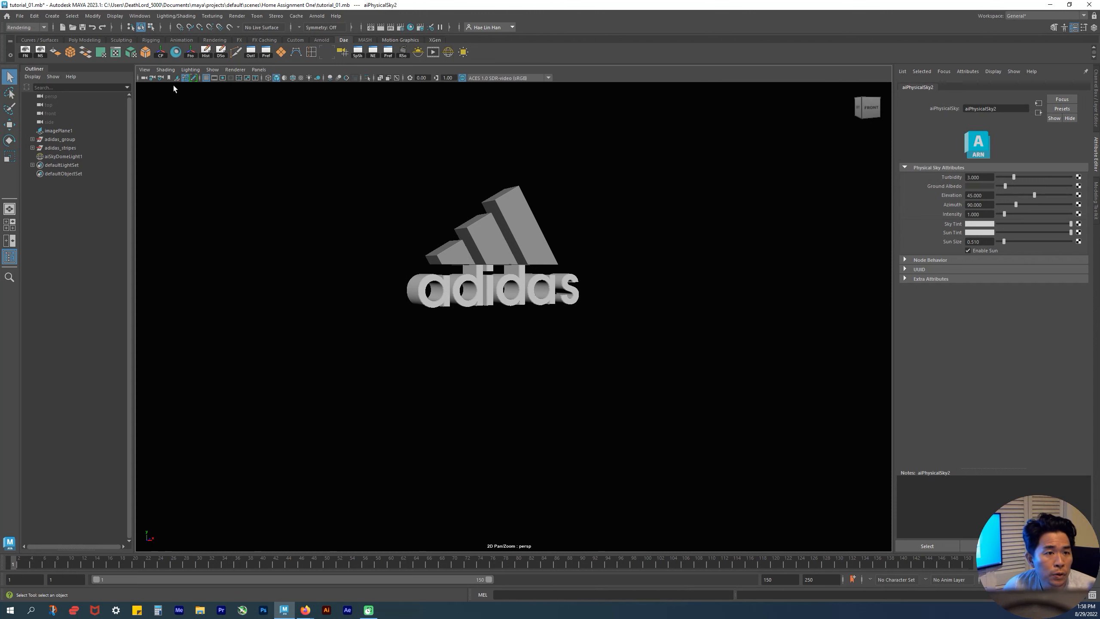
- Turn on Wireframe on Shaded in the perspective viewport, keeping the whole adidas logo in view
click(166, 70)
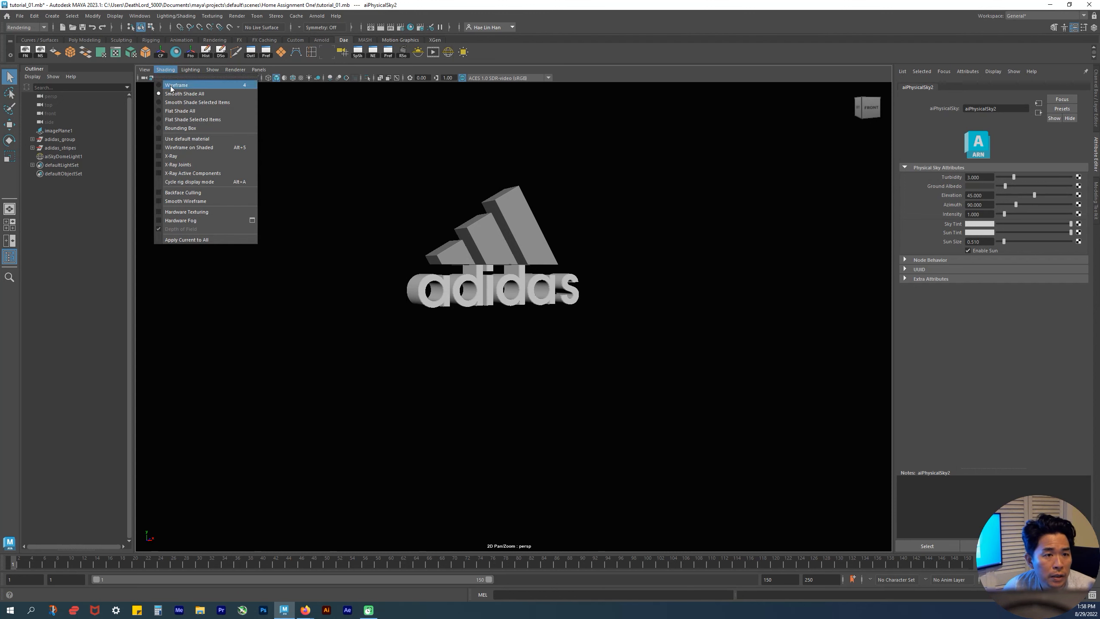
click(207, 148)
mouse_move(646, 428)
alt+mouse_down()
mouse_move(851, 432)
mouse_move(422, 423)
mouse_move(769, 432)
mouse_move(710, 474)
mouse_move(616, 420)
mouse_move(604, 349)
mouse_move(599, 386)
mouse_move(734, 430)
mouse_move(726, 471)
mouse_move(645, 466)
mouse_move(590, 432)
mouse_move(619, 379)
mouse_move(697, 363)
mouse_move(774, 430)
mouse_move(1004, 429)
mouse_move(614, 430)
mouse_move(511, 376)
alt+mouse_up()
alt+right_drag(510, 376, 555, 307)
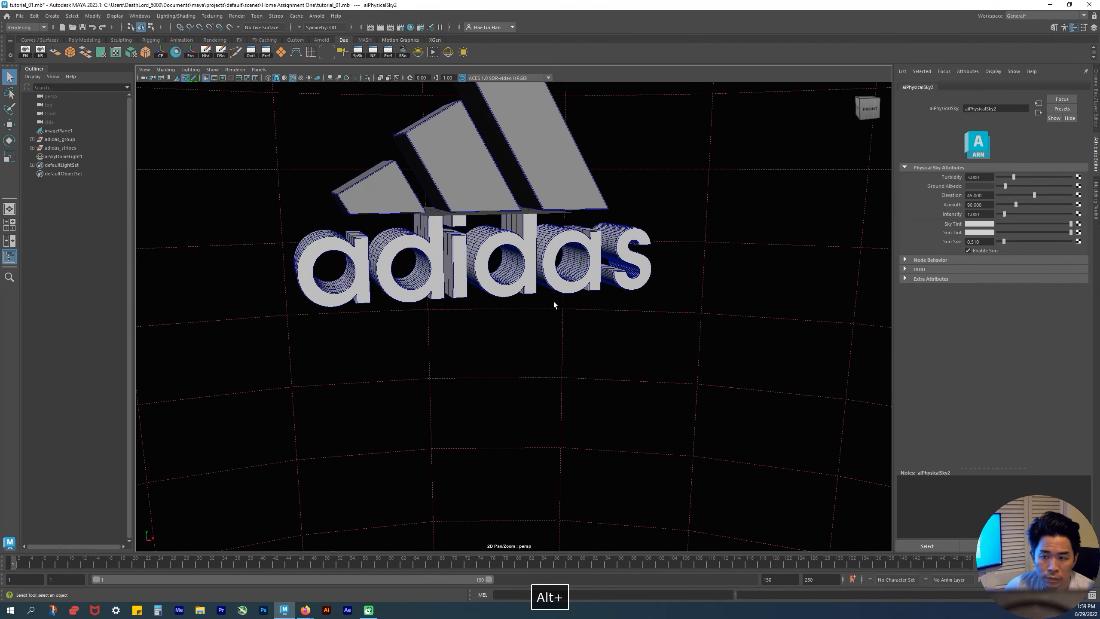
alt+middle_drag(555, 307, 597, 383)
alt+right_drag(598, 383, 504, 344)
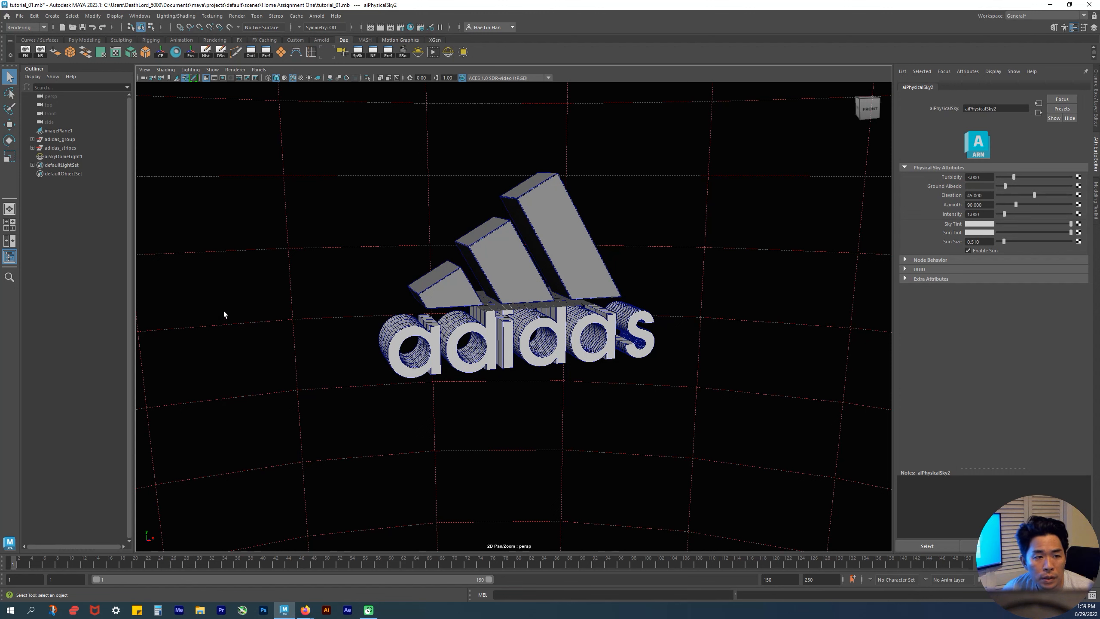
- Select the skydome light and start a live render of the logo in a repositioned, enlarged Arnold RenderView
click(72, 156)
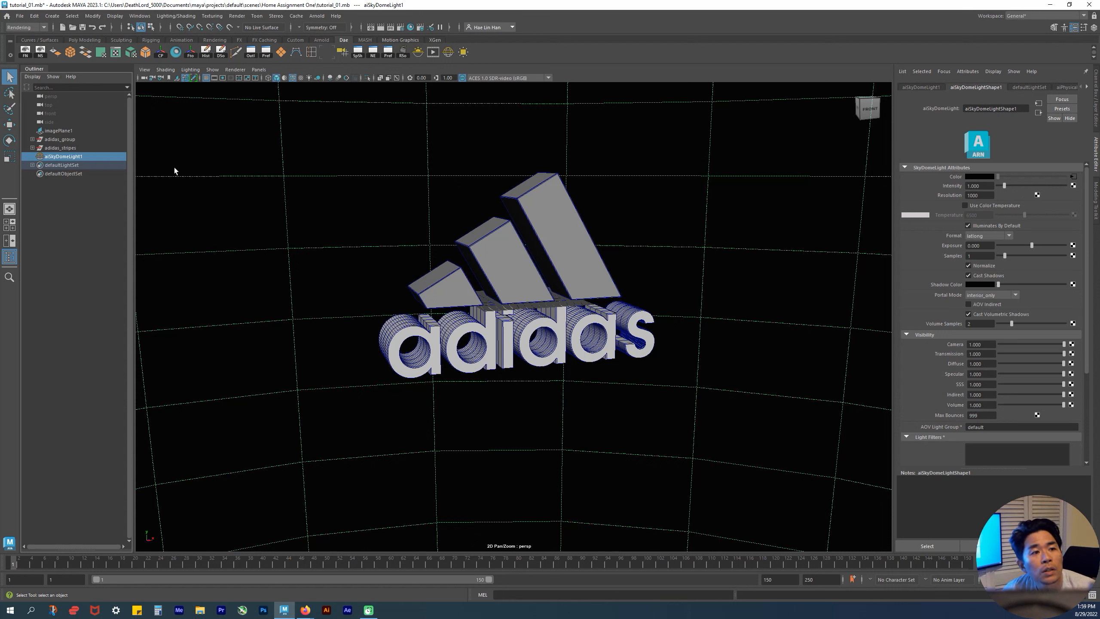
click(316, 16)
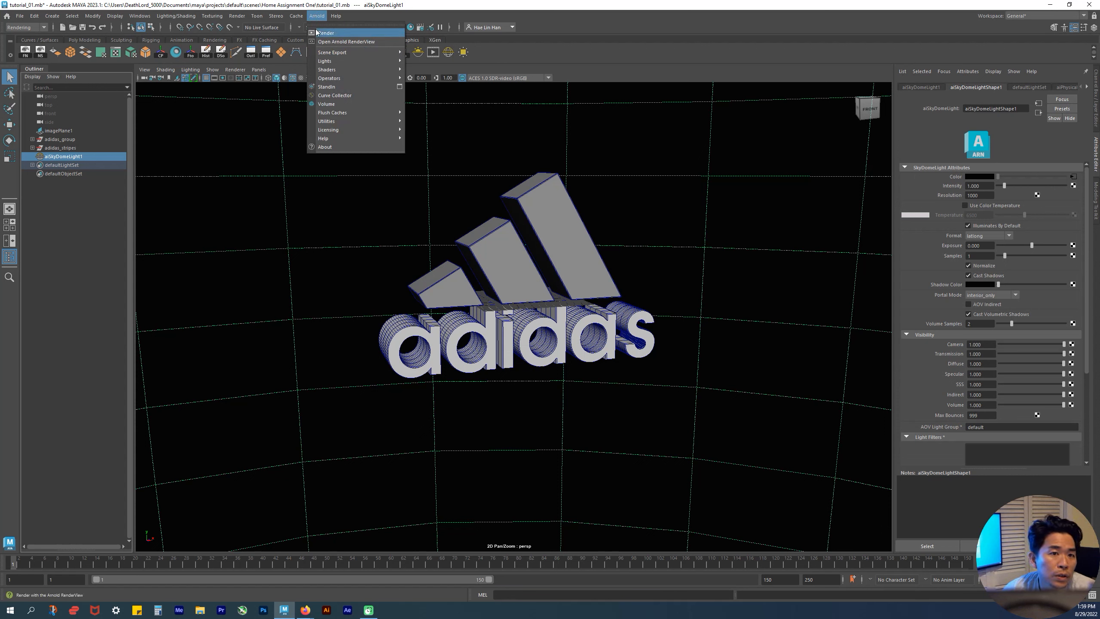
click(344, 41)
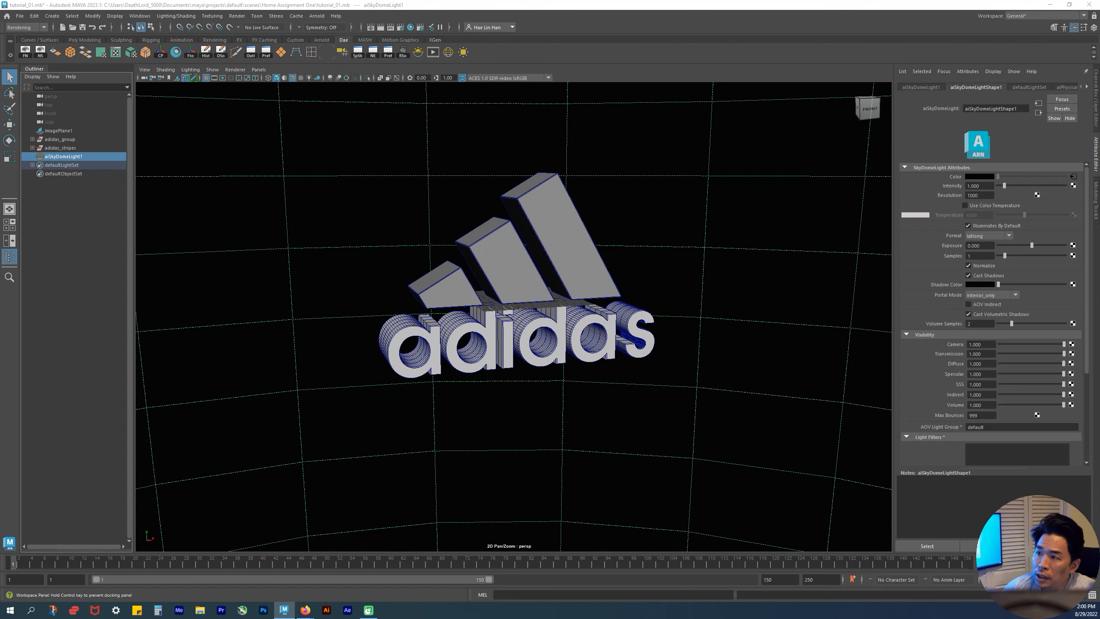
drag(423, 196, 192, 113)
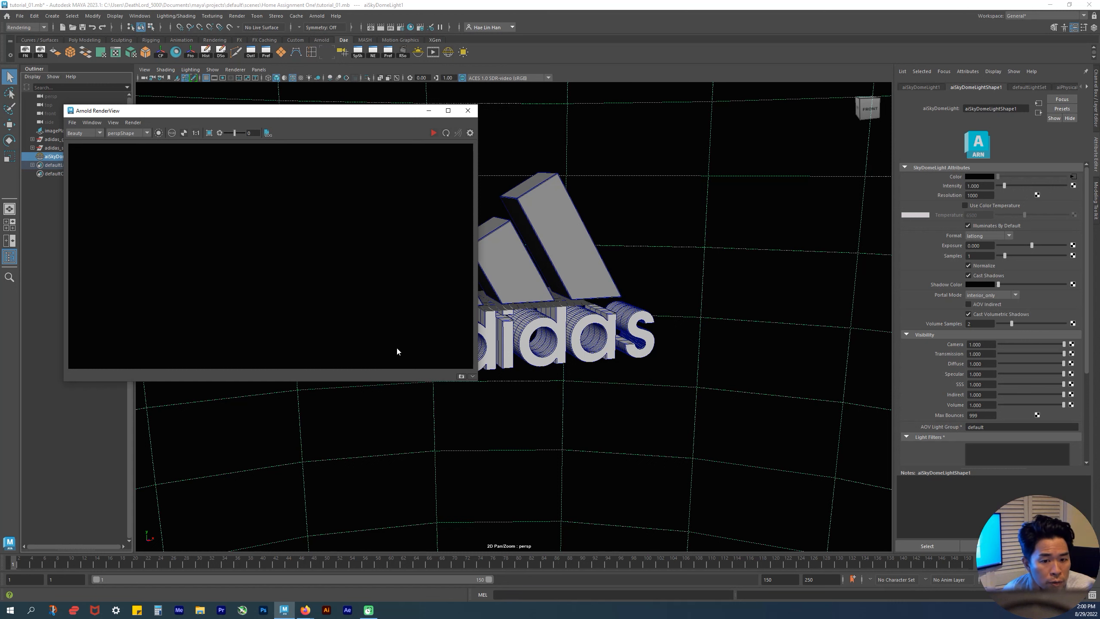
drag(477, 381, 517, 450)
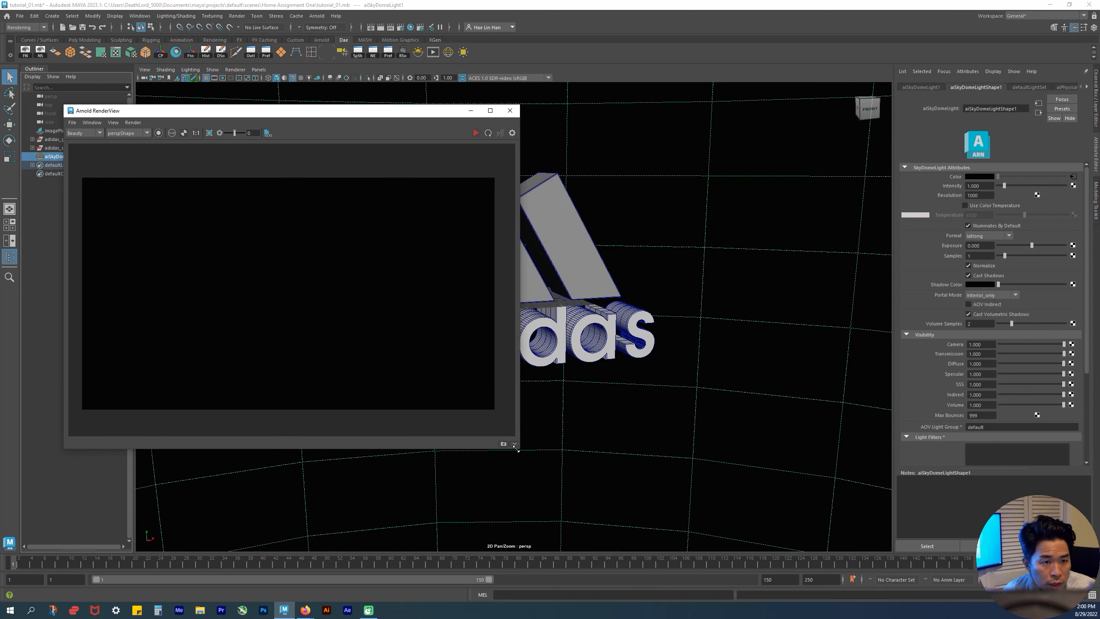
click(475, 133)
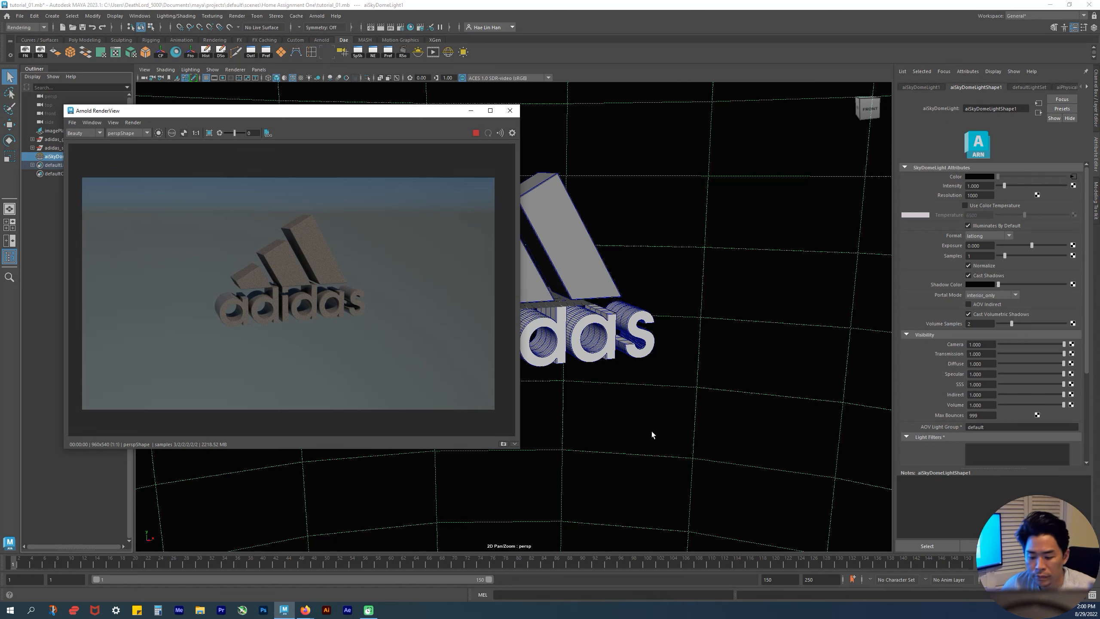
- Examine how the physical sky and its sun light the logo from the front, side and back in the live render
alt+drag(638, 450, 622, 369)
alt+right_drag(622, 370, 609, 433)
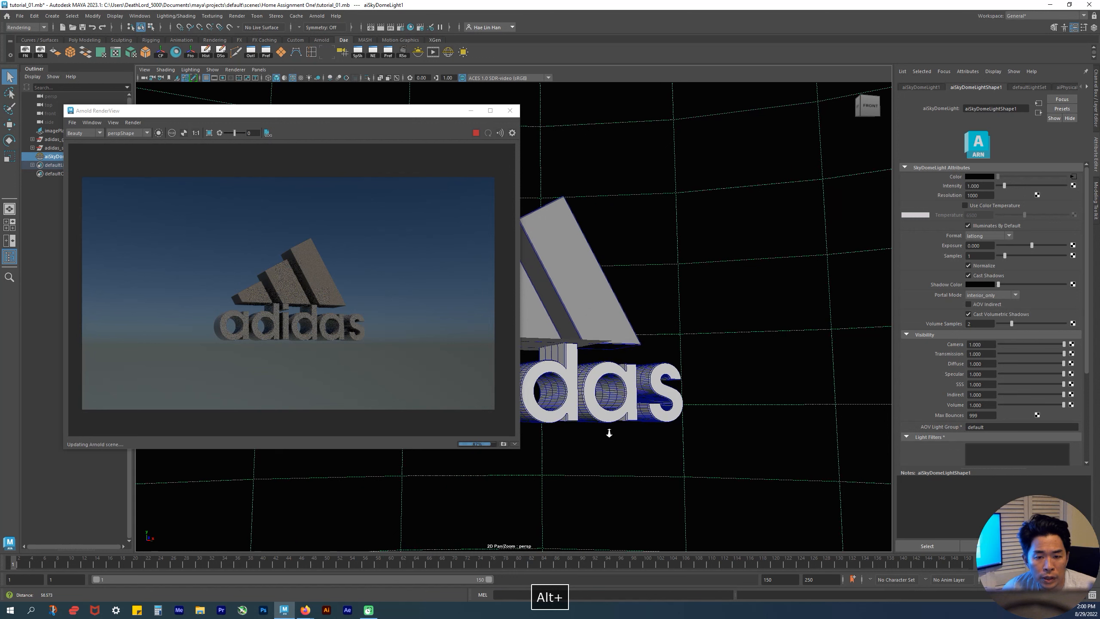
alt+drag(609, 434, 649, 442)
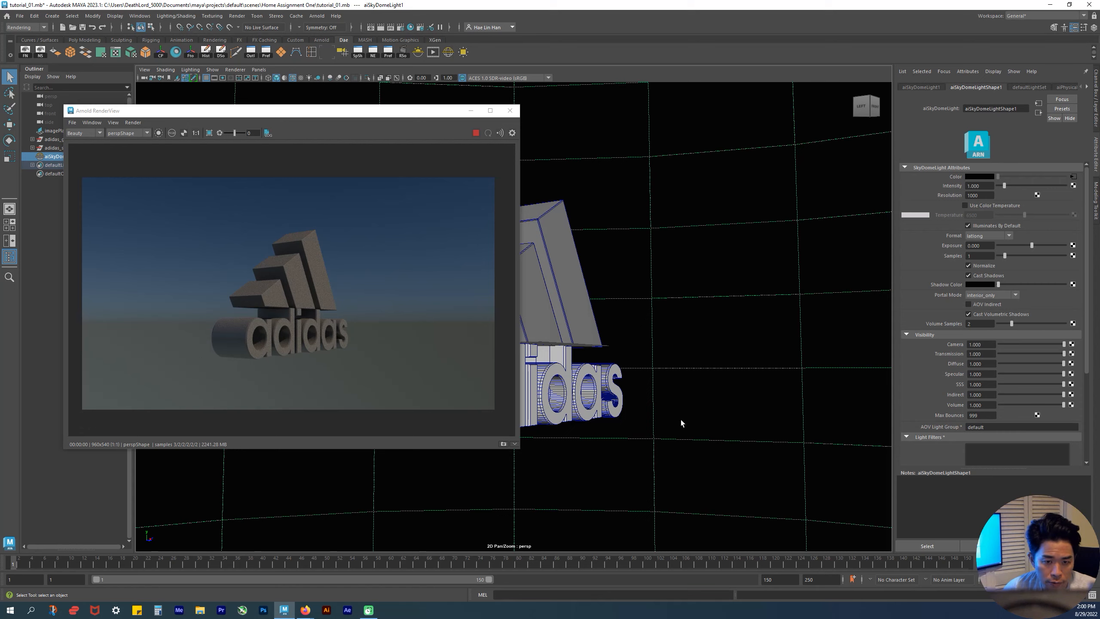
alt+drag(749, 442, 643, 439)
alt+drag(714, 430, 686, 391)
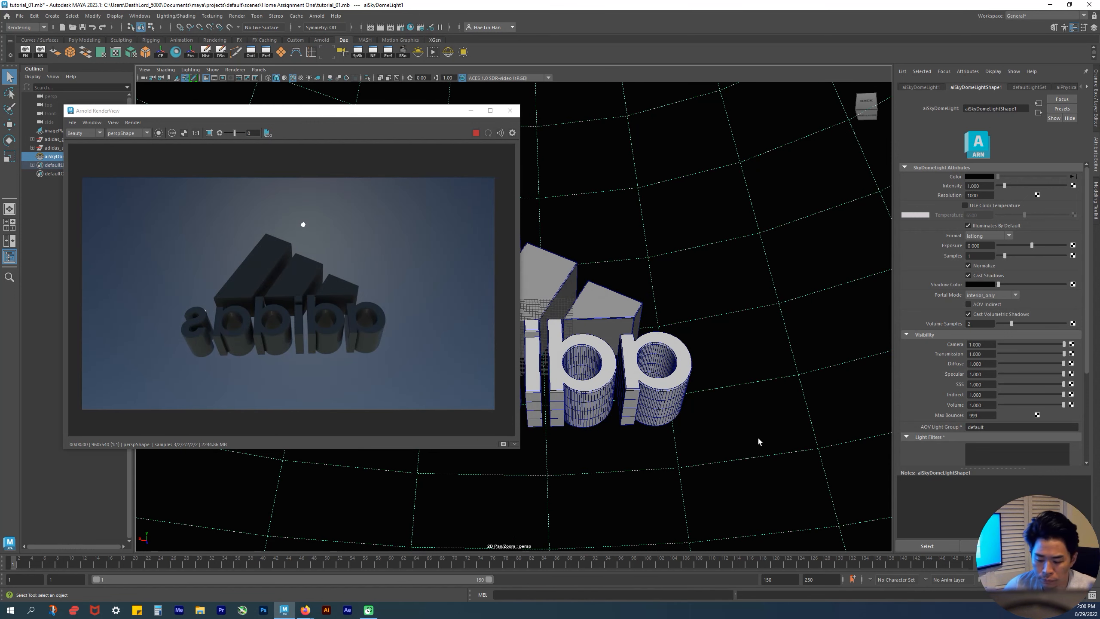
alt+drag(762, 432, 823, 450)
alt+drag(744, 420, 715, 404)
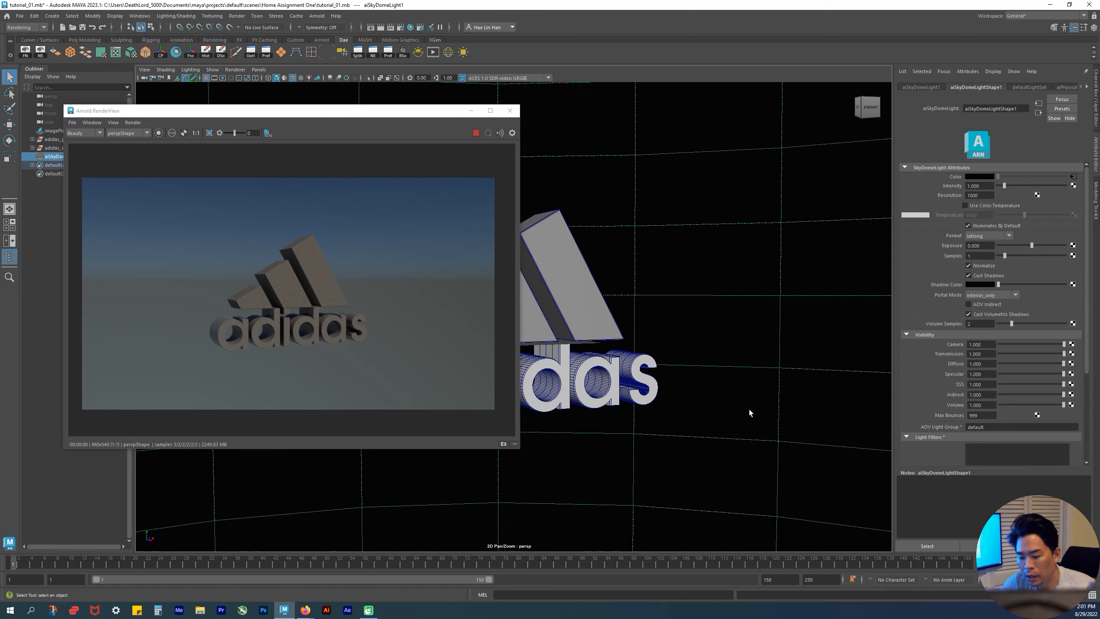
alt+drag(717, 394, 695, 388)
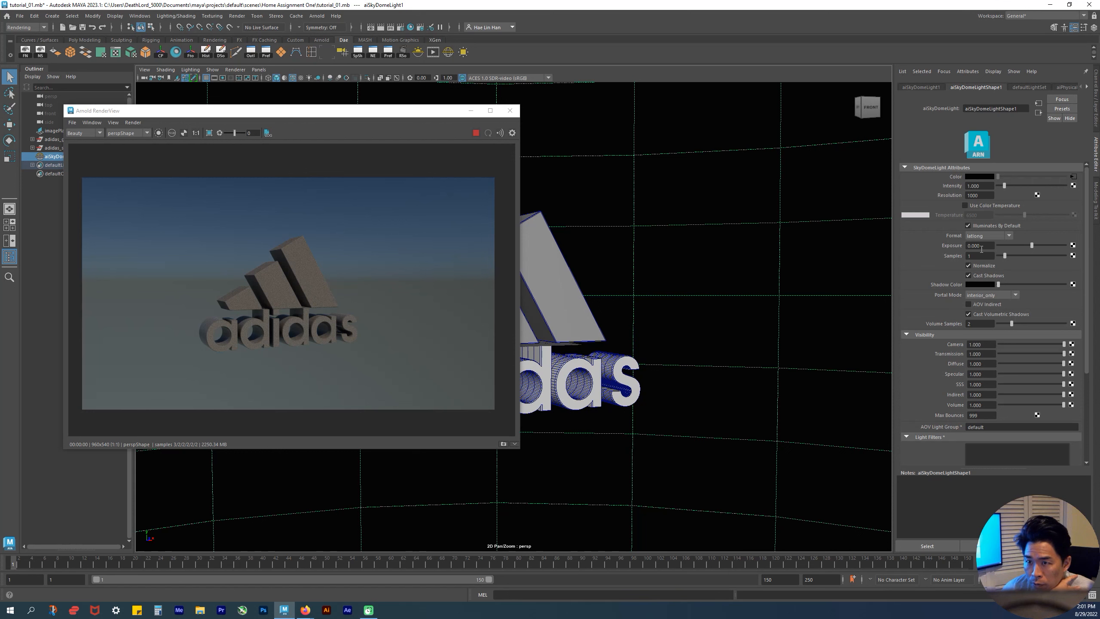
- Open the physical sky node connected to the skydome light's colour and raise its Ground Albedo to the maximum
click(931, 88)
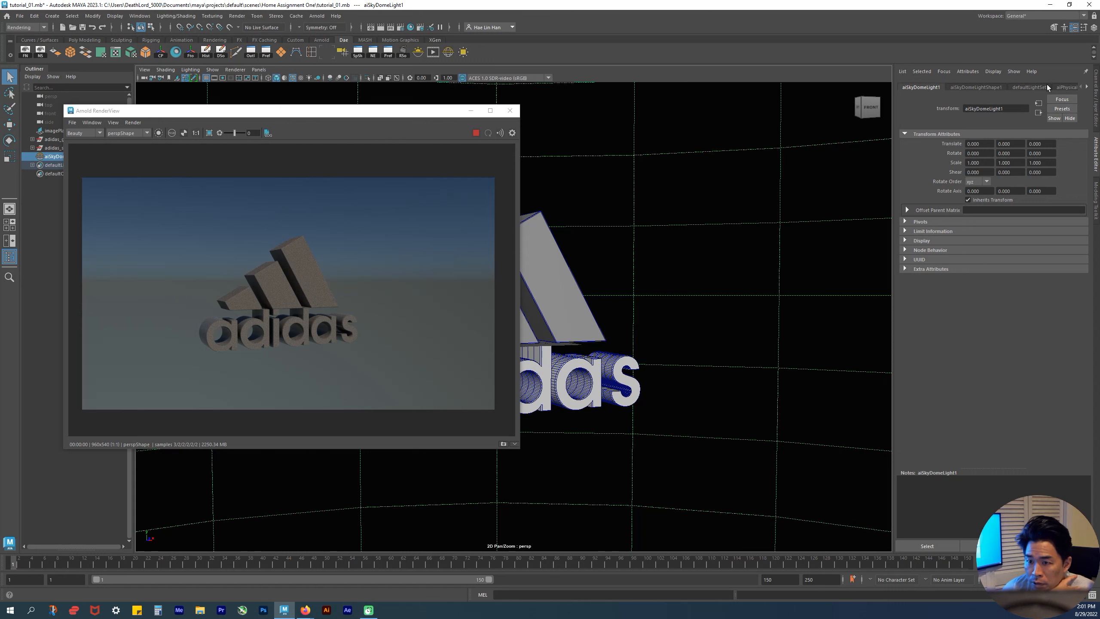
click(972, 88)
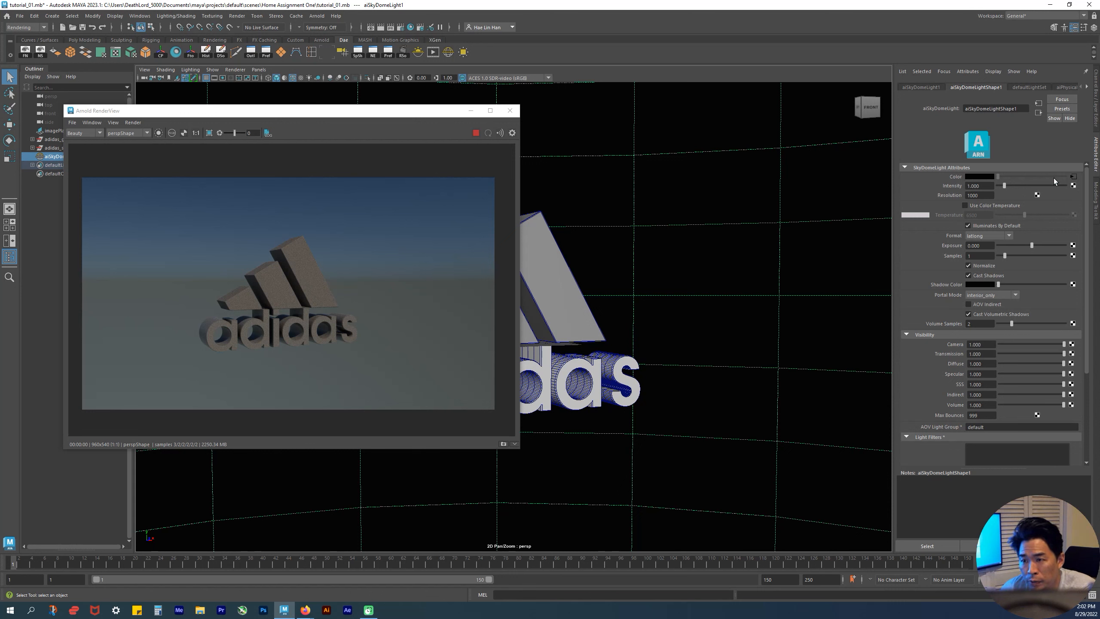
click(1074, 177)
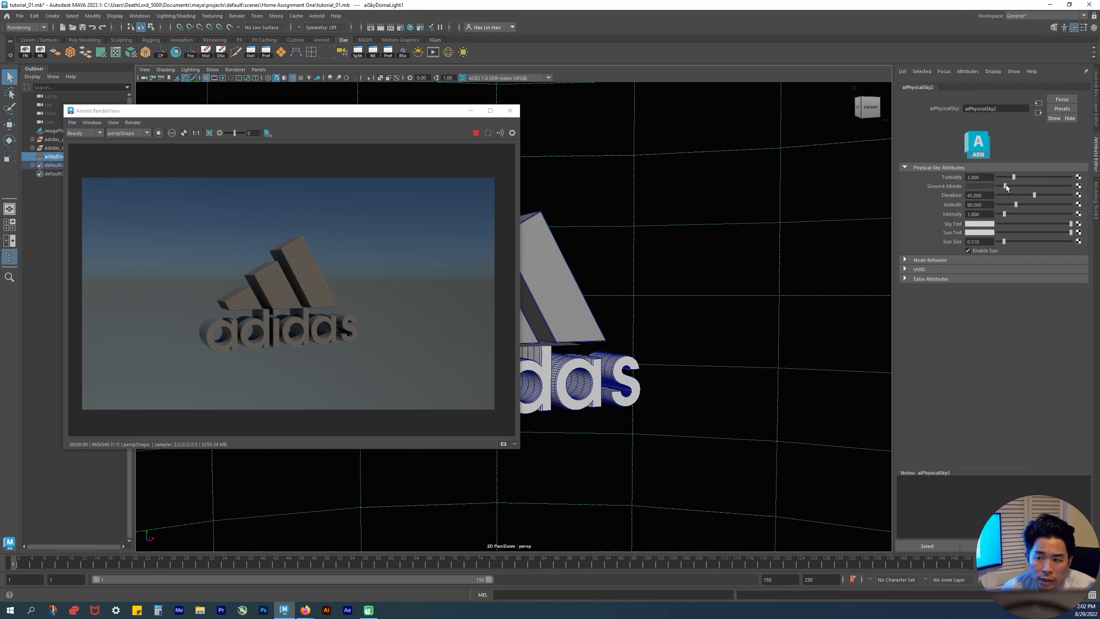
drag(1005, 185, 1071, 185)
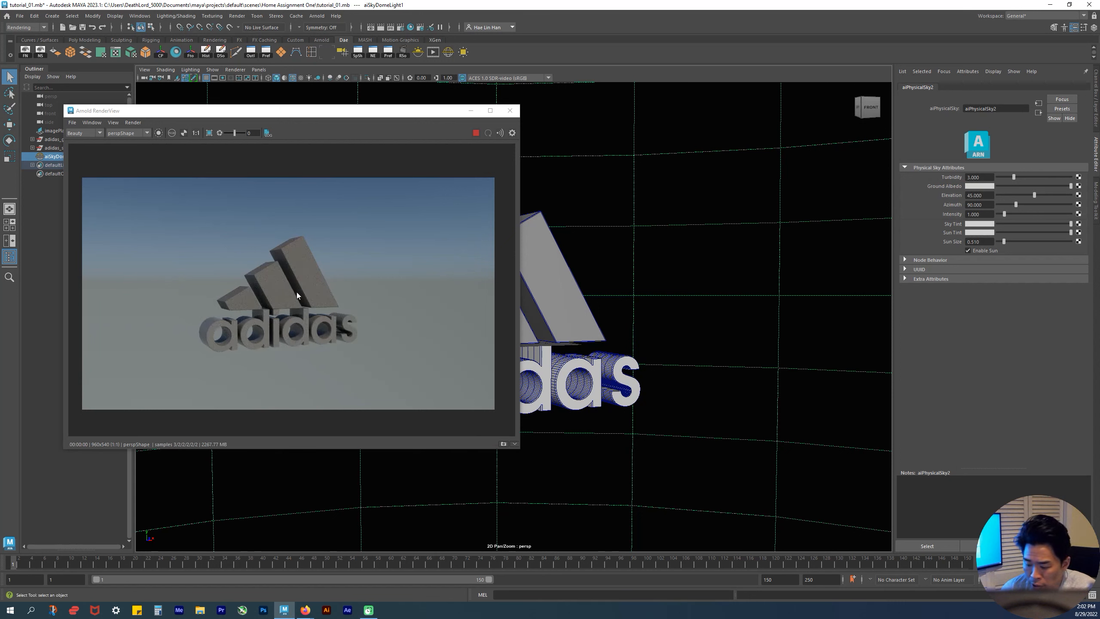
alt+right_drag(542, 323, 637, 329)
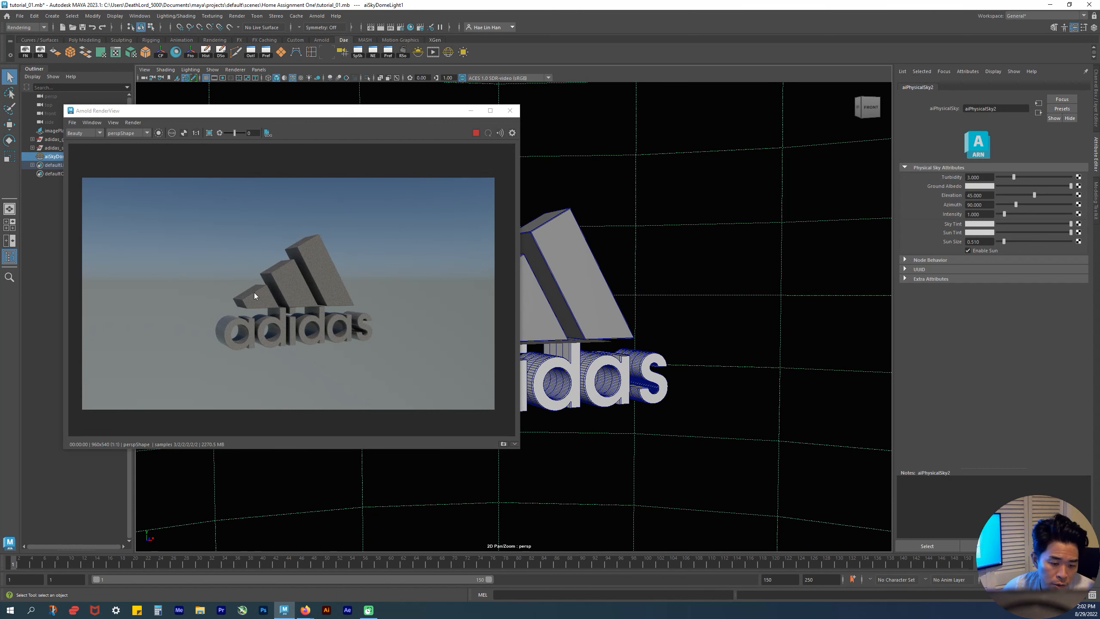